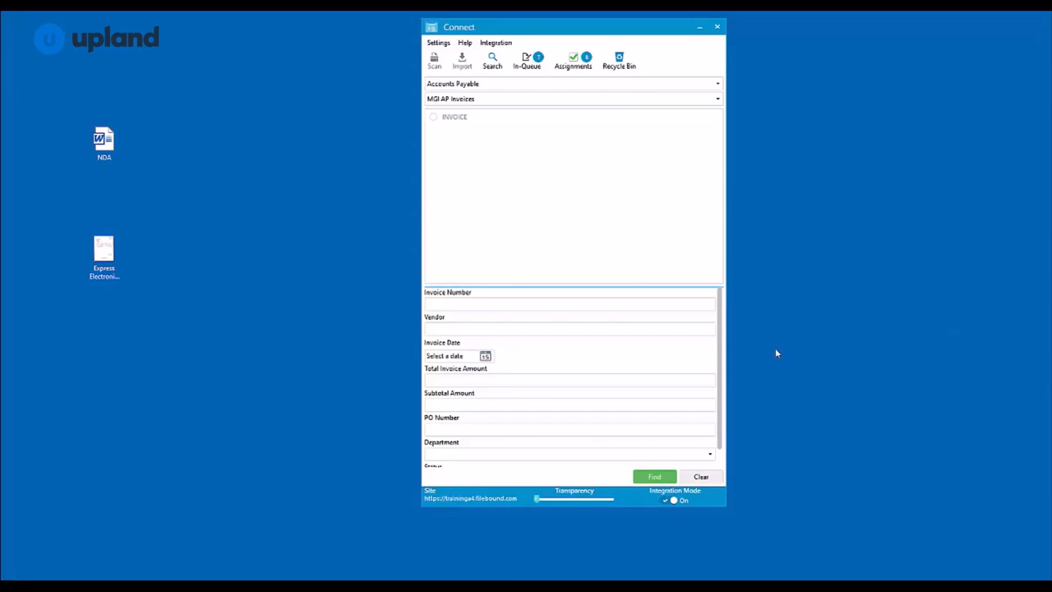
Find the file with invoice number 980541, select its INVOICE divider and review the index values
{"action": "mouse_move", "coordinate": [720, 308]}
{"action": "left_mouse_down"}
{"action": "mouse_move", "coordinate": [725, 352]}
{"action": "mouse_move", "coordinate": [723, 317]}
{"action": "left_mouse_up"}
{"action": "left_click", "coordinate": [509, 304]}
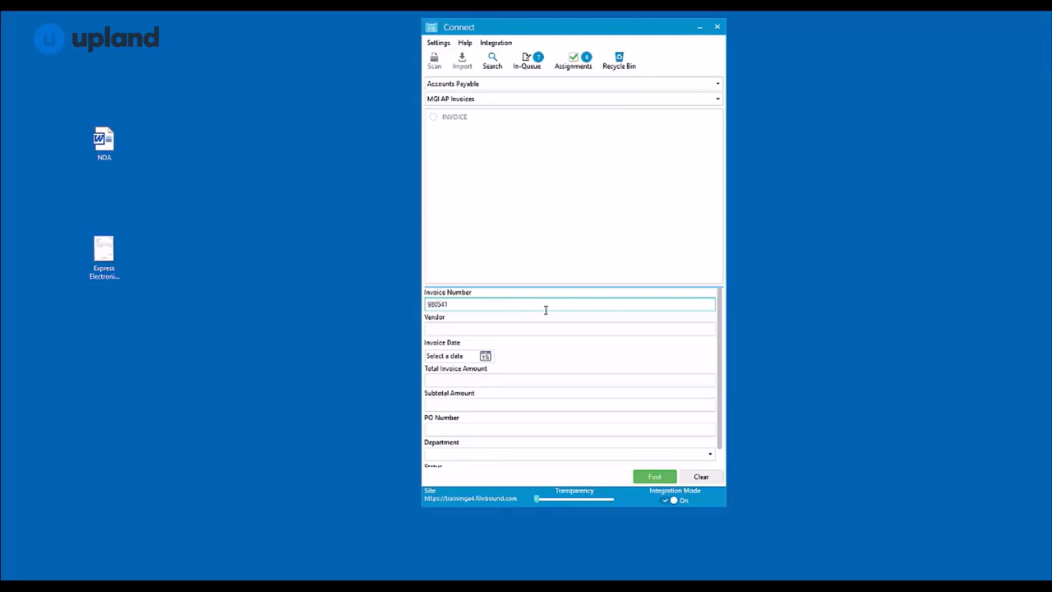
{"action": "left_click", "coordinate": [655, 479]}
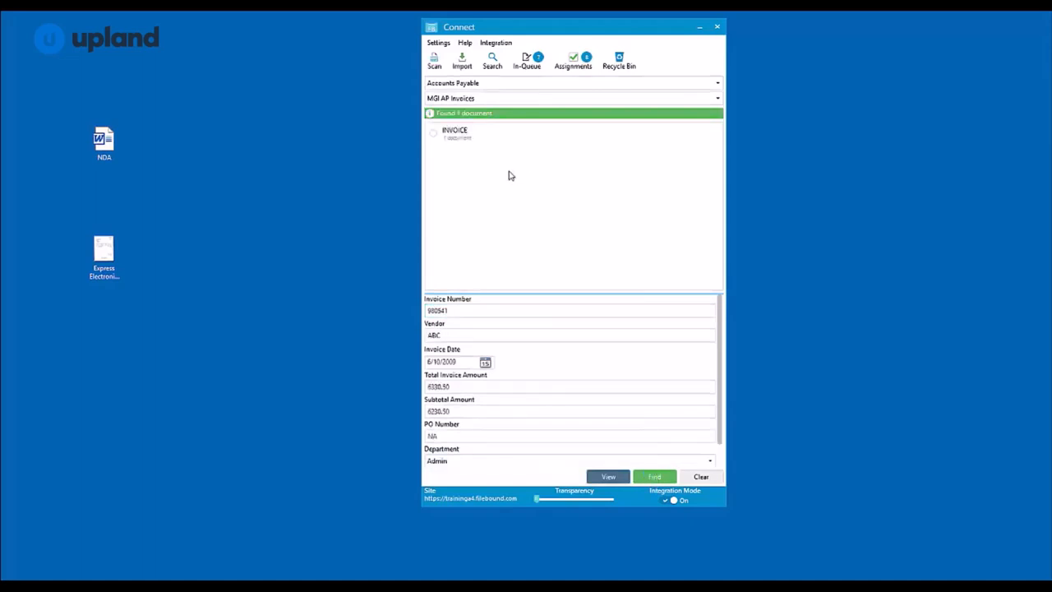
{"action": "left_click", "coordinate": [470, 123]}
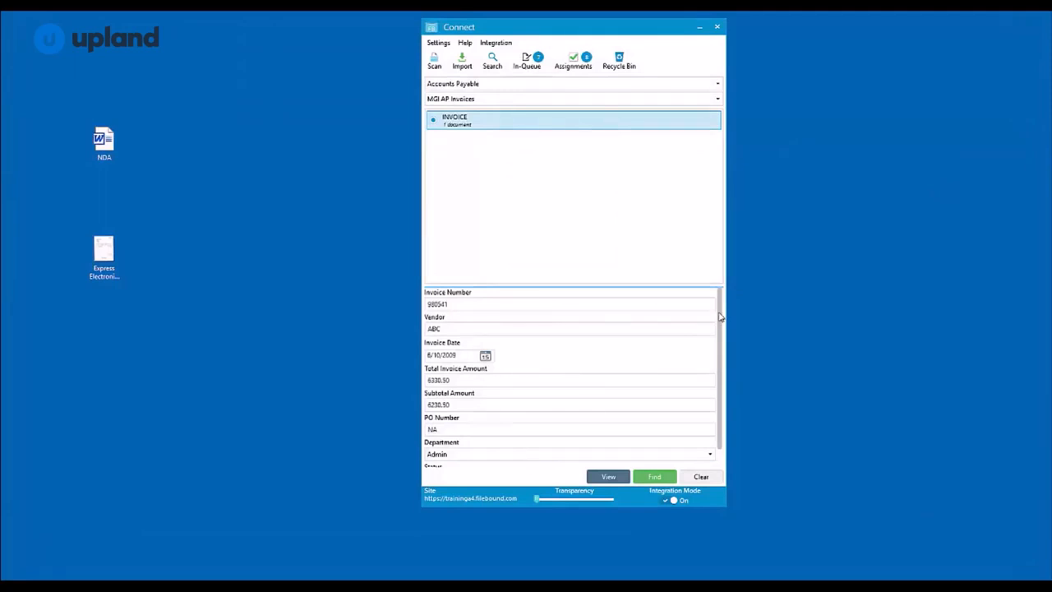
{"action": "scroll", "coordinate": [720, 321], "scroll_direction": "down", "scroll_amount": 1}
{"action": "scroll", "coordinate": [720, 324], "scroll_direction": "up", "scroll_amount": 1}
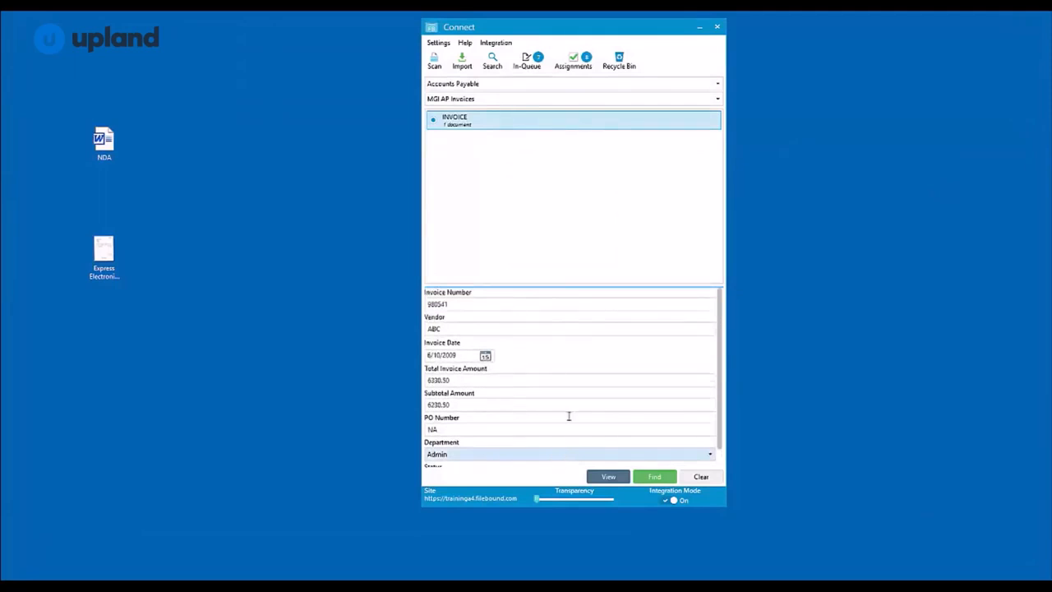
Clear the index fields, search for files by vendor Wilkins, and select the file with invoice number 790012
{"action": "left_click", "coordinate": [701, 478]}
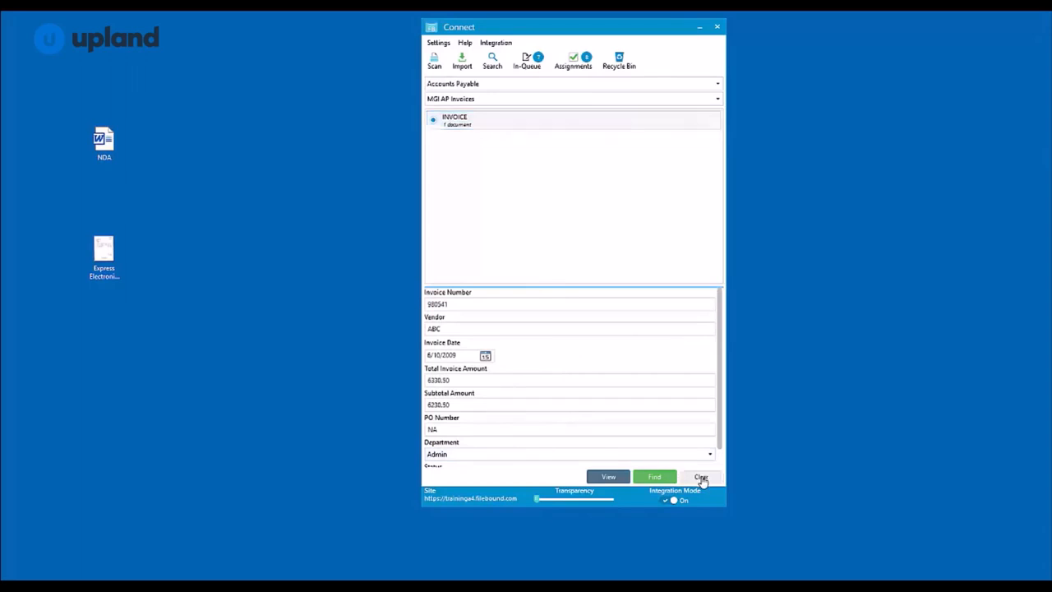
{"action": "left_click", "coordinate": [530, 330]}
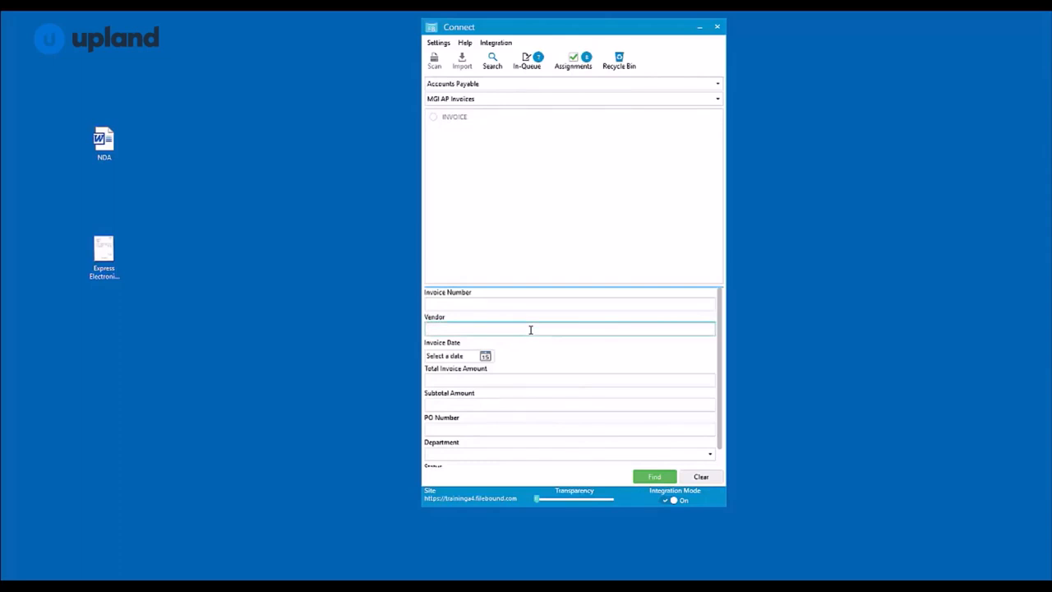
{"action": "type", "text": "Wilkins"}
{"action": "left_click", "coordinate": [655, 476]}
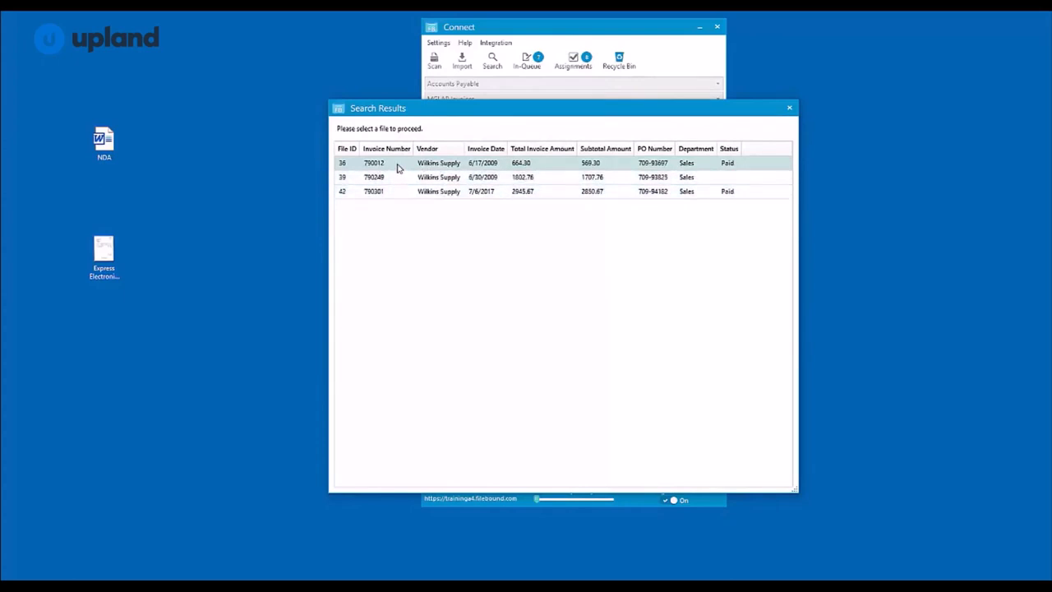
{"action": "double_click", "coordinate": [396, 167]}
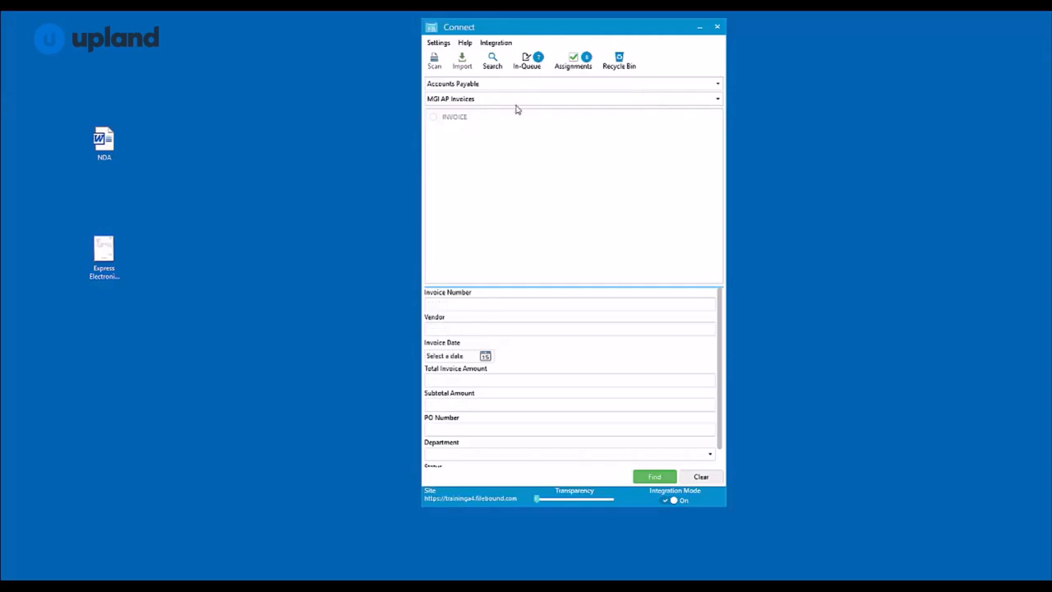
Set up an index search by Date Changed using a Between date range, and close it without searching
{"action": "left_click", "coordinate": [494, 66]}
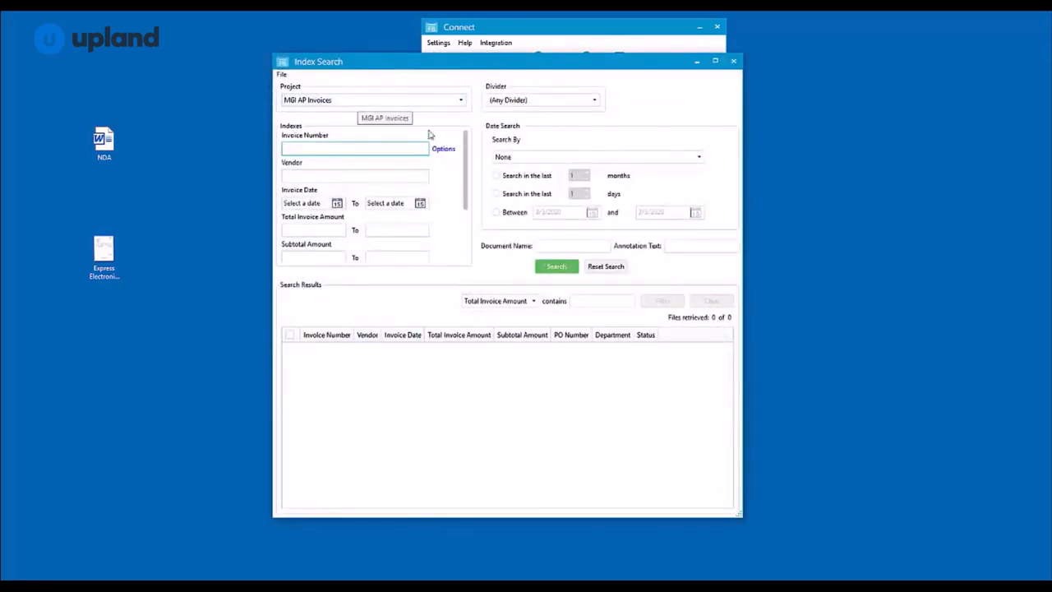
{"action": "mouse_move", "coordinate": [465, 146]}
{"action": "left_mouse_down"}
{"action": "mouse_move", "coordinate": [462, 205]}
{"action": "mouse_move", "coordinate": [465, 146]}
{"action": "left_mouse_up"}
{"action": "left_click", "coordinate": [558, 159]}
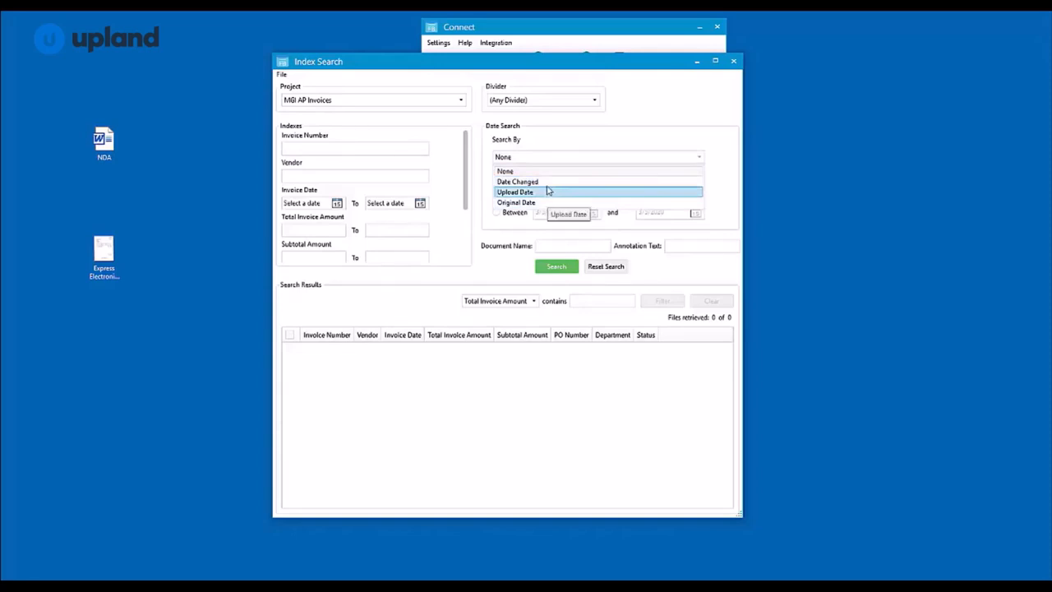
{"action": "left_click", "coordinate": [548, 182]}
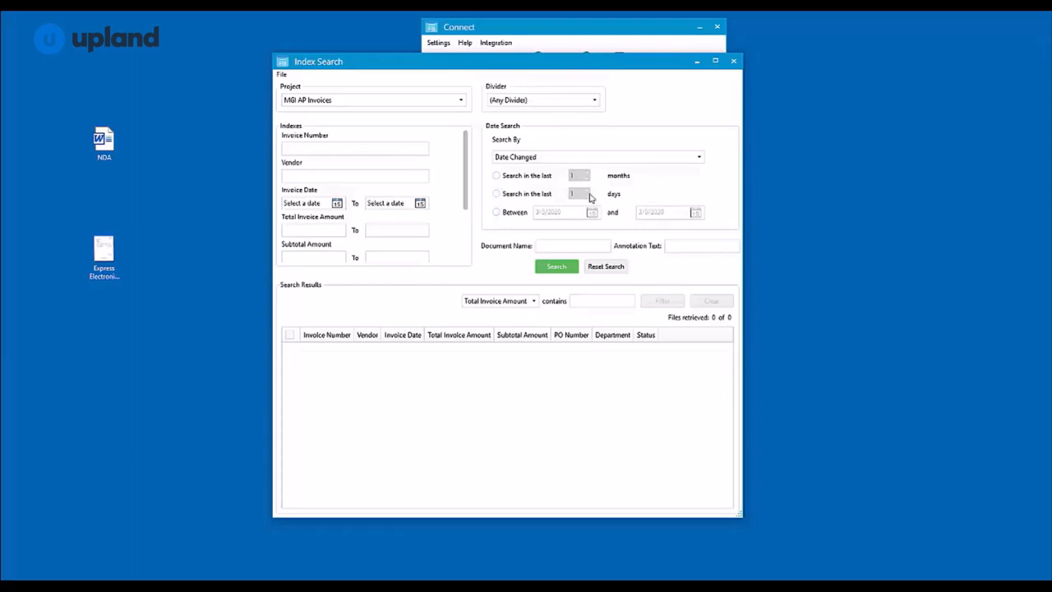
{"action": "left_click", "coordinate": [497, 212]}
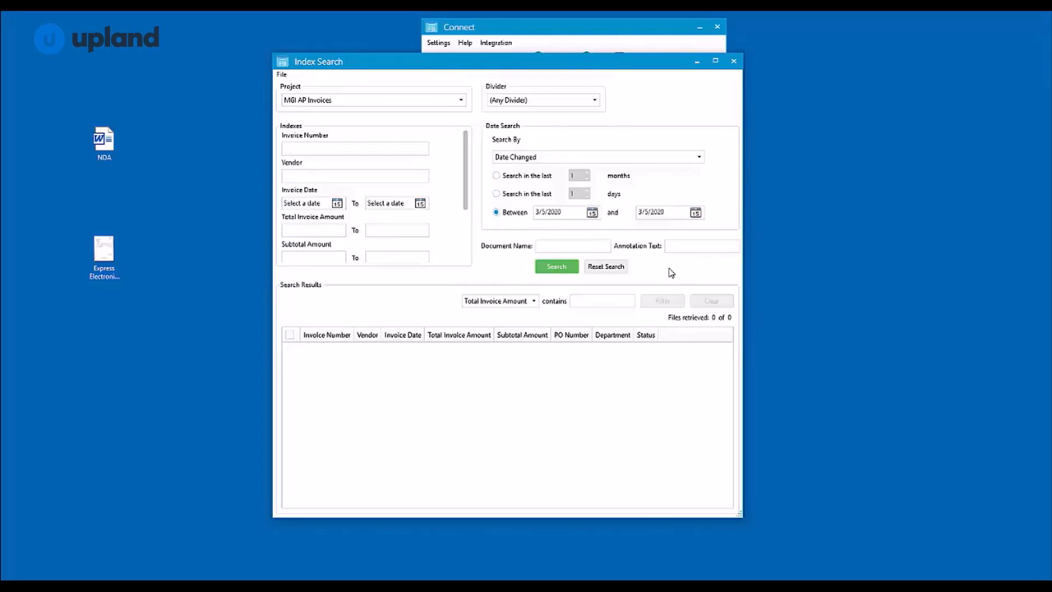
{"action": "left_click", "coordinate": [733, 61]}
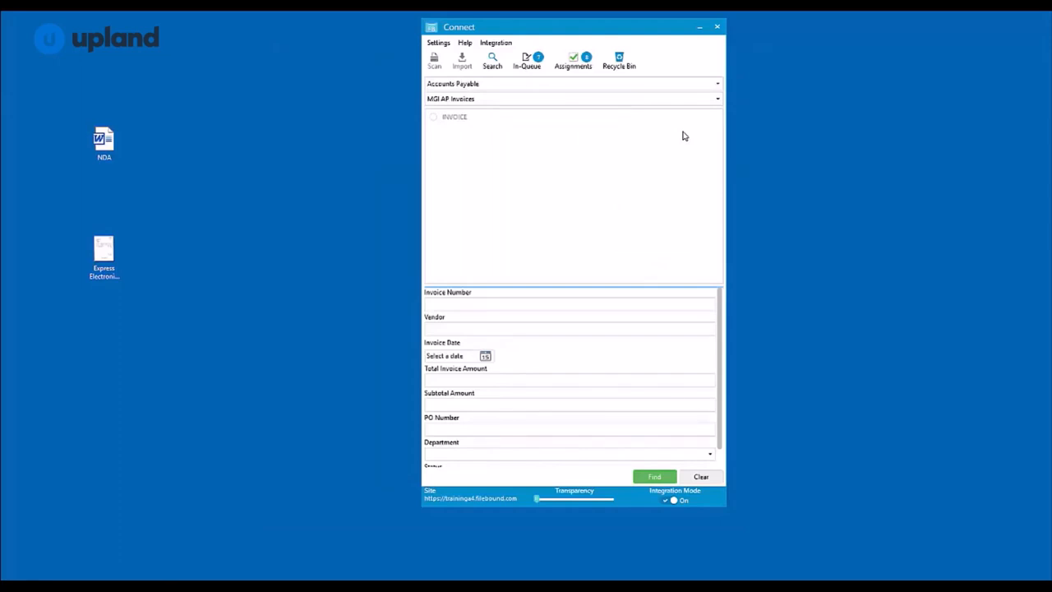
Enter invoice number 12345 in the MGI AP Invoices project and run the find
{"action": "left_click", "coordinate": [513, 303]}
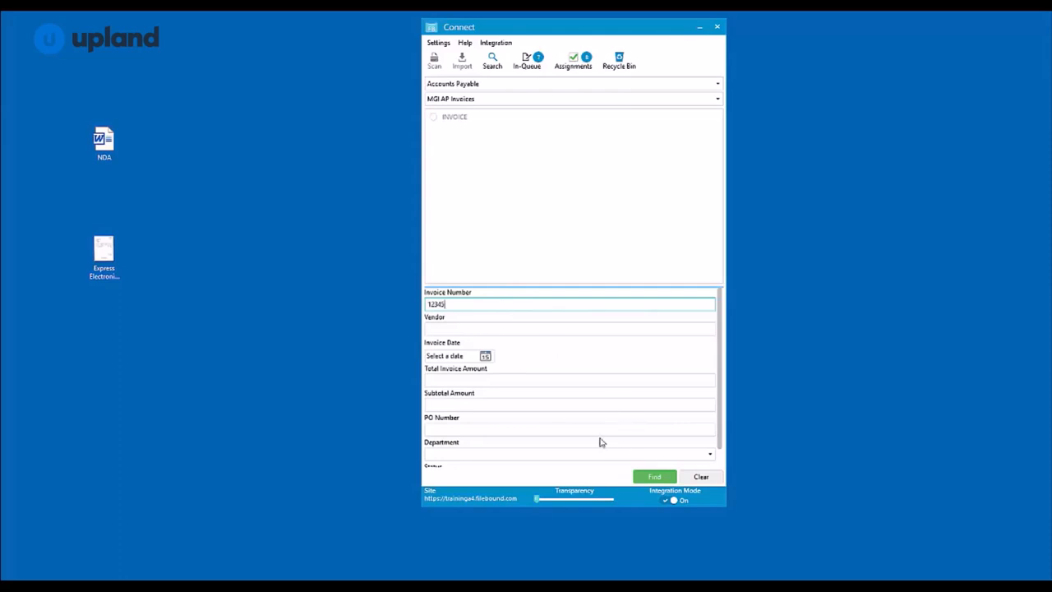
{"action": "left_click", "coordinate": [654, 479]}
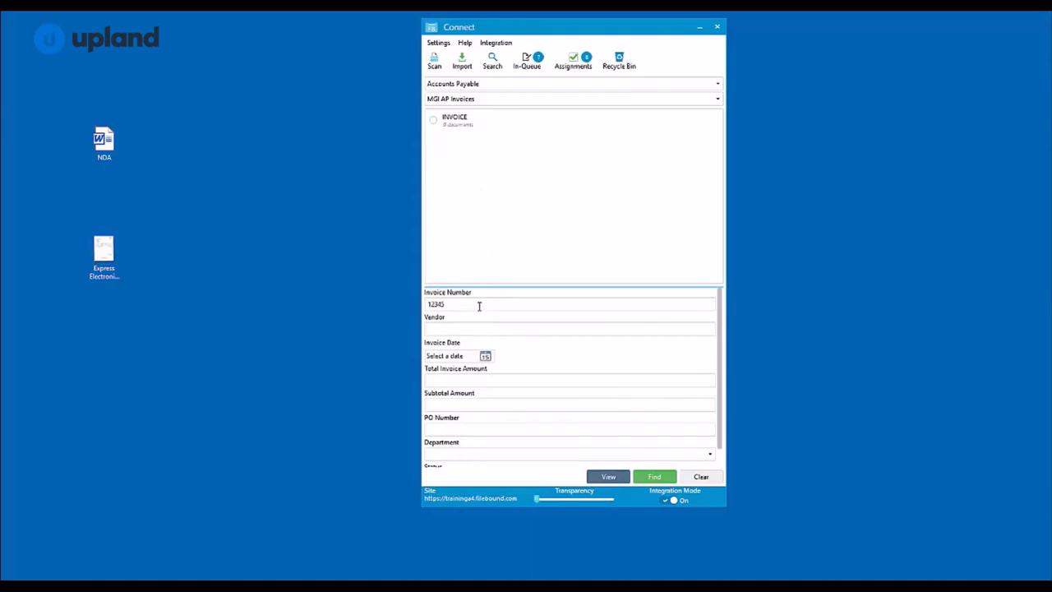
Scan an invoice page for the file, discard the scanned page and close the scanner window
{"action": "left_click", "coordinate": [432, 60]}
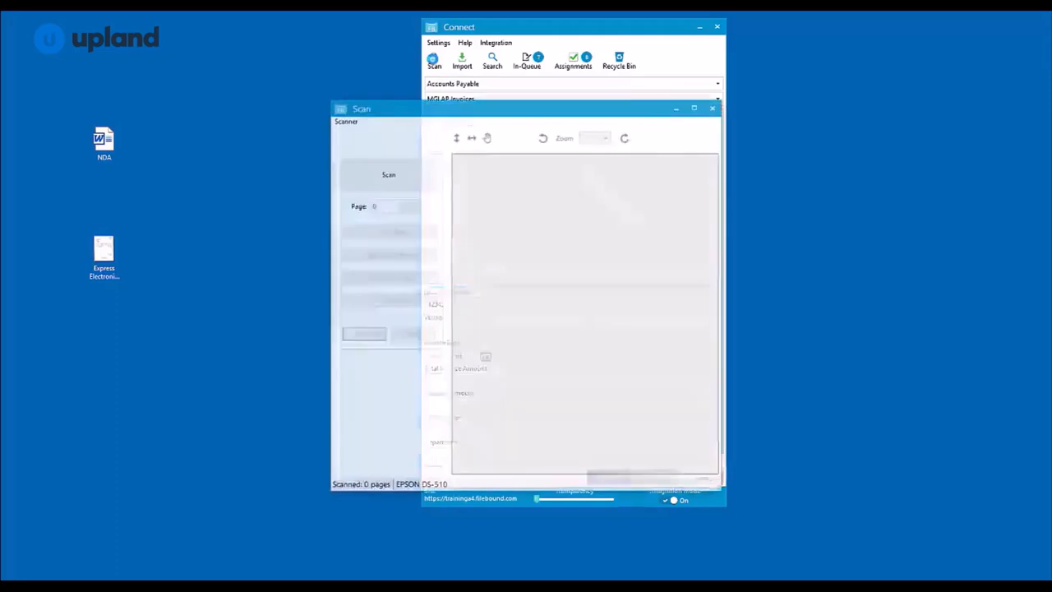
{"action": "left_click_drag", "start_coordinate": [502, 106], "coordinate": [421, 107]}
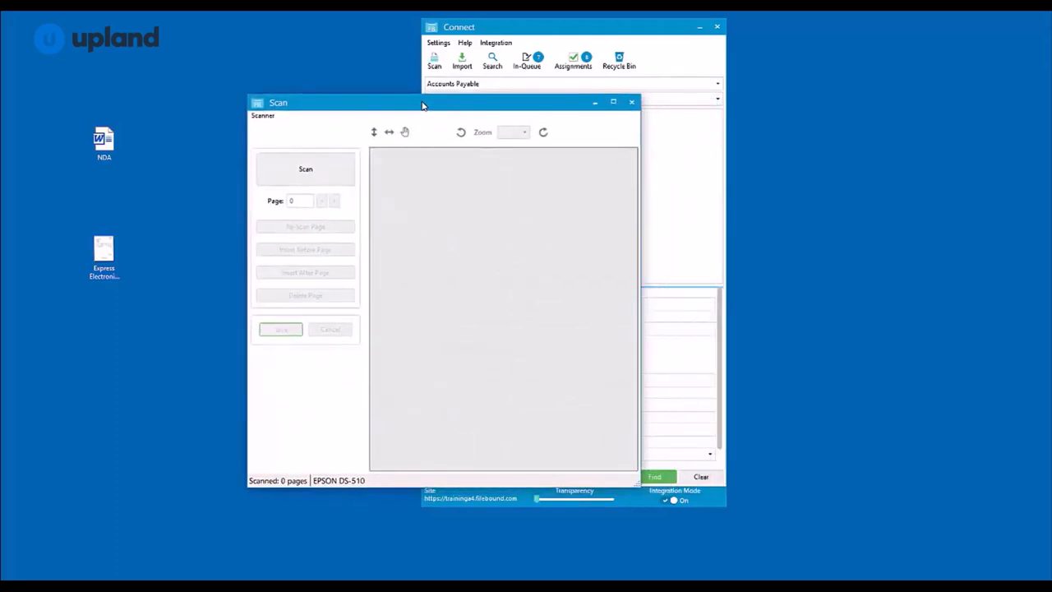
{"action": "left_click", "coordinate": [306, 172]}
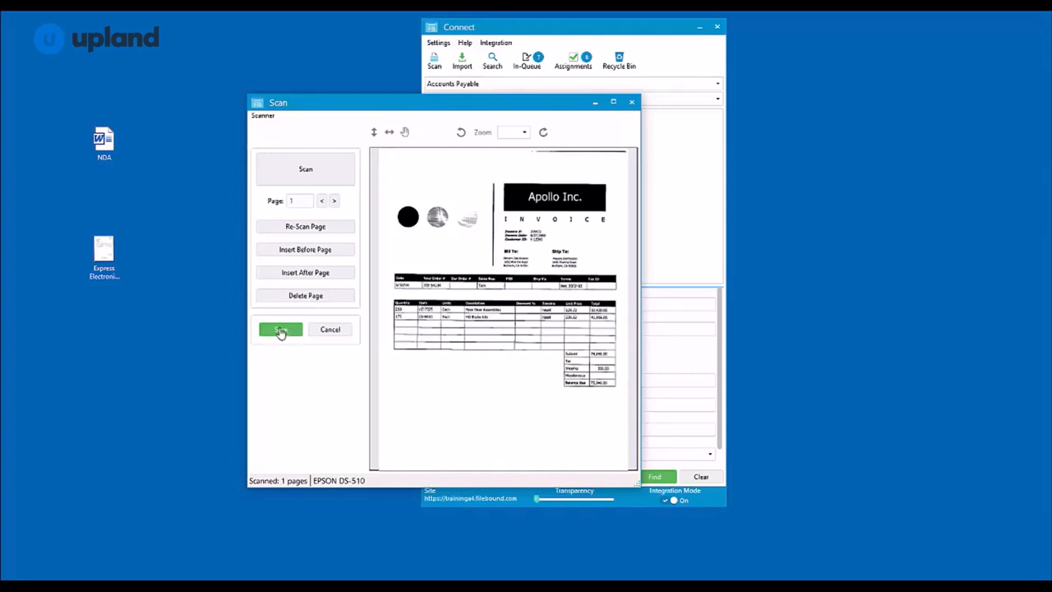
{"action": "left_click", "coordinate": [331, 332]}
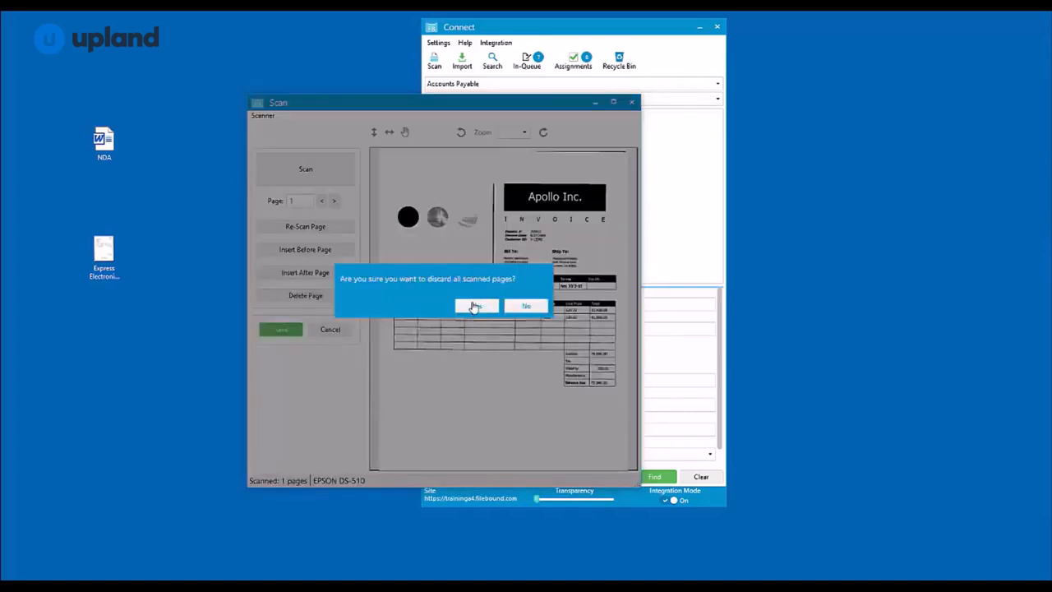
{"action": "left_click", "coordinate": [477, 307]}
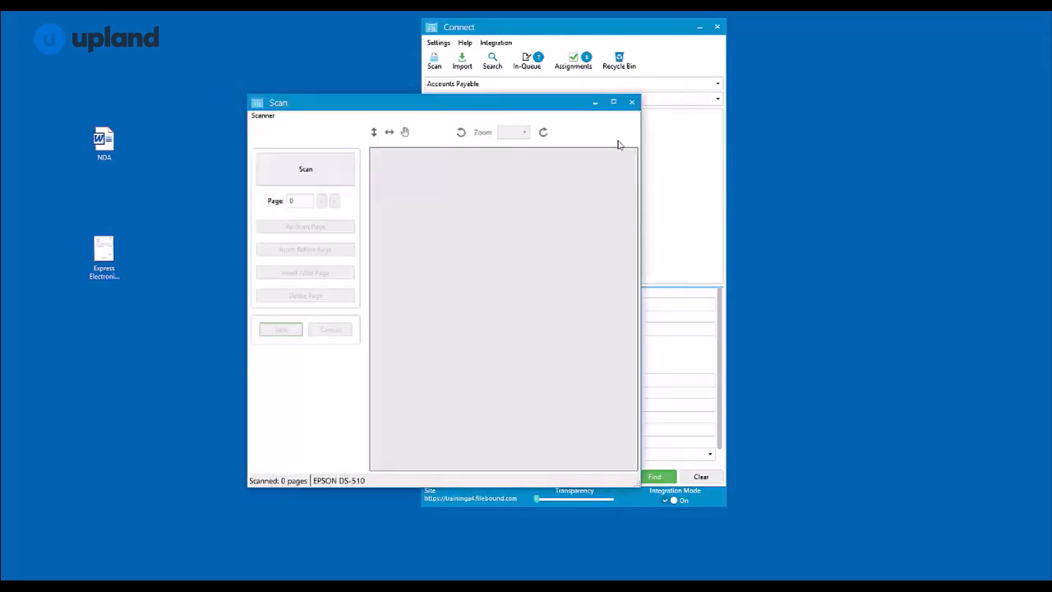
{"action": "left_click", "coordinate": [632, 103]}
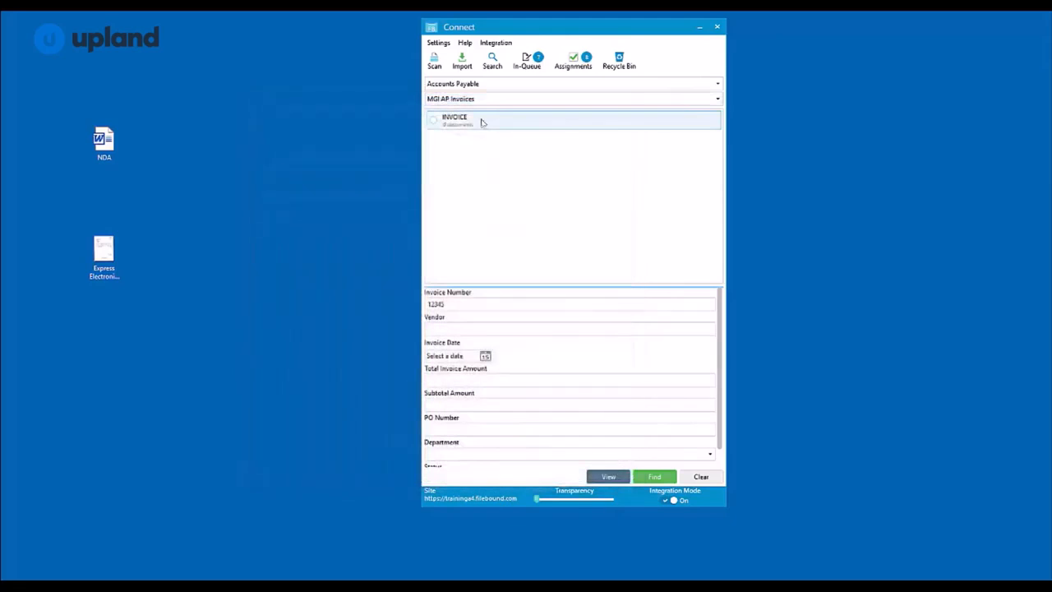
Import the Express Electronics Inc.(6356) TIFF from the desktop into the INVOICE divider, keeping its original date and document name
{"action": "left_click", "coordinate": [462, 66]}
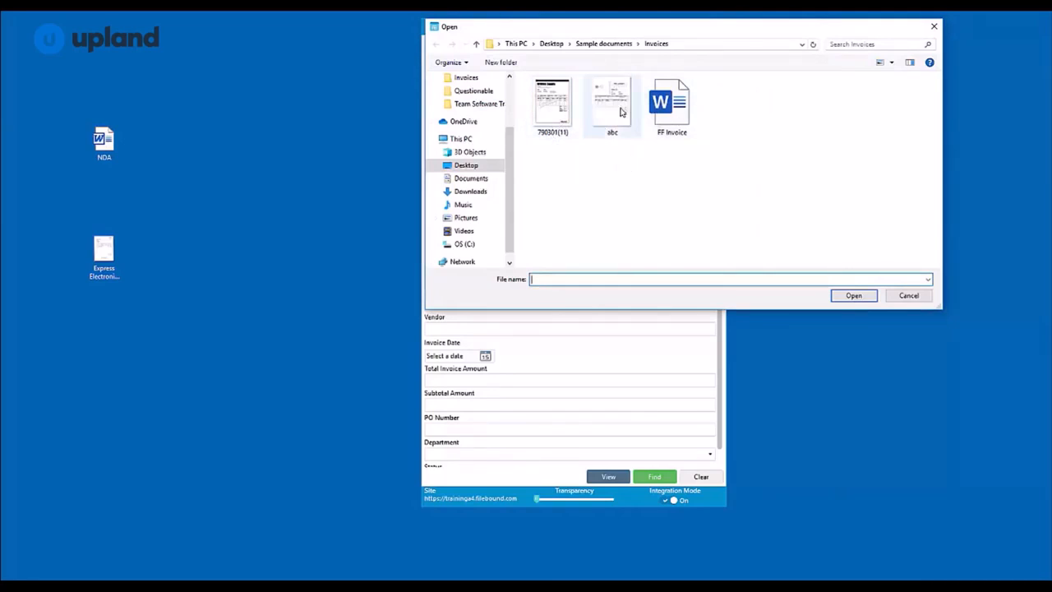
{"action": "left_click", "coordinate": [934, 26]}
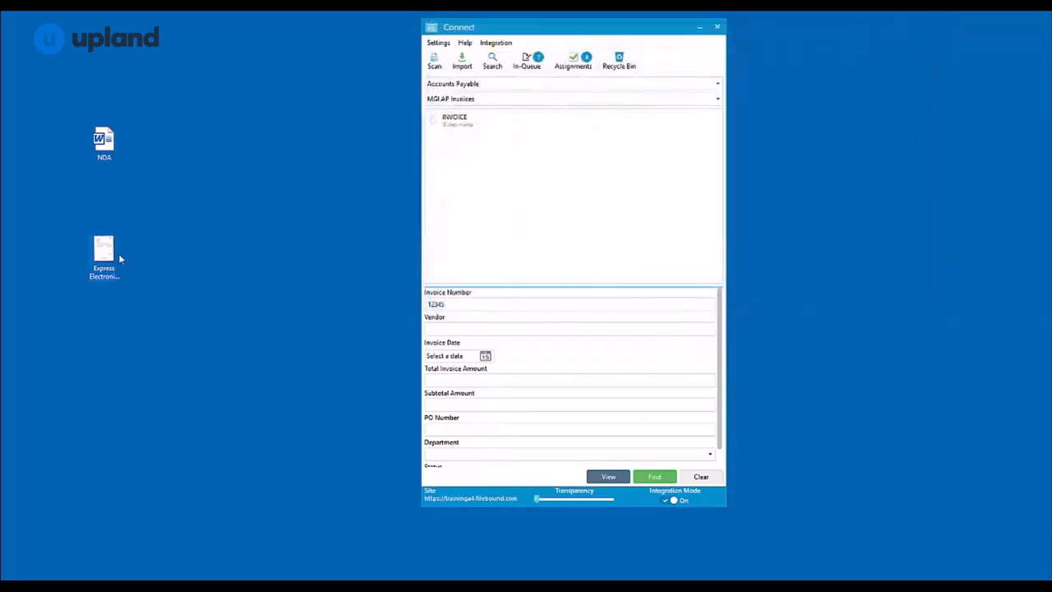
{"action": "left_click_drag", "start_coordinate": [104, 254], "coordinate": [159, 241]}
{"action": "left_click_drag", "start_coordinate": [286, 177], "coordinate": [456, 127]}
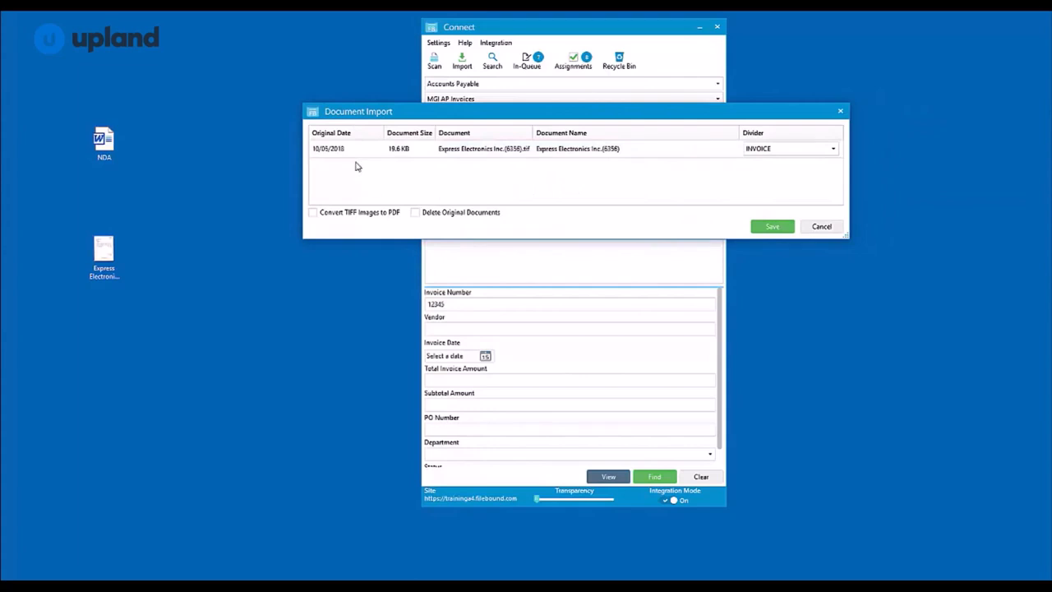
{"action": "left_click", "coordinate": [358, 151]}
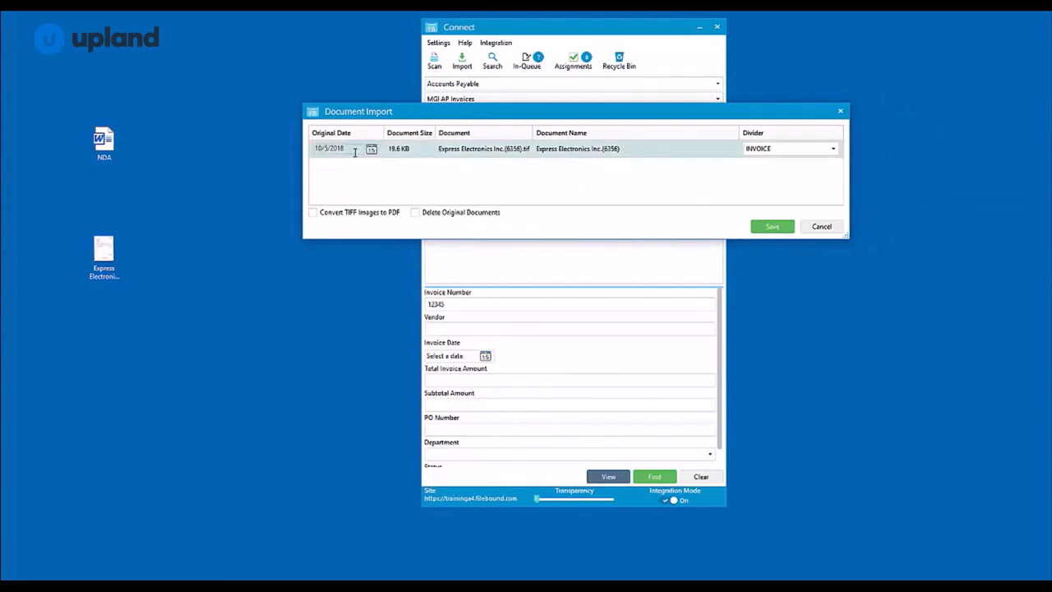
{"action": "left_click", "coordinate": [583, 149]}
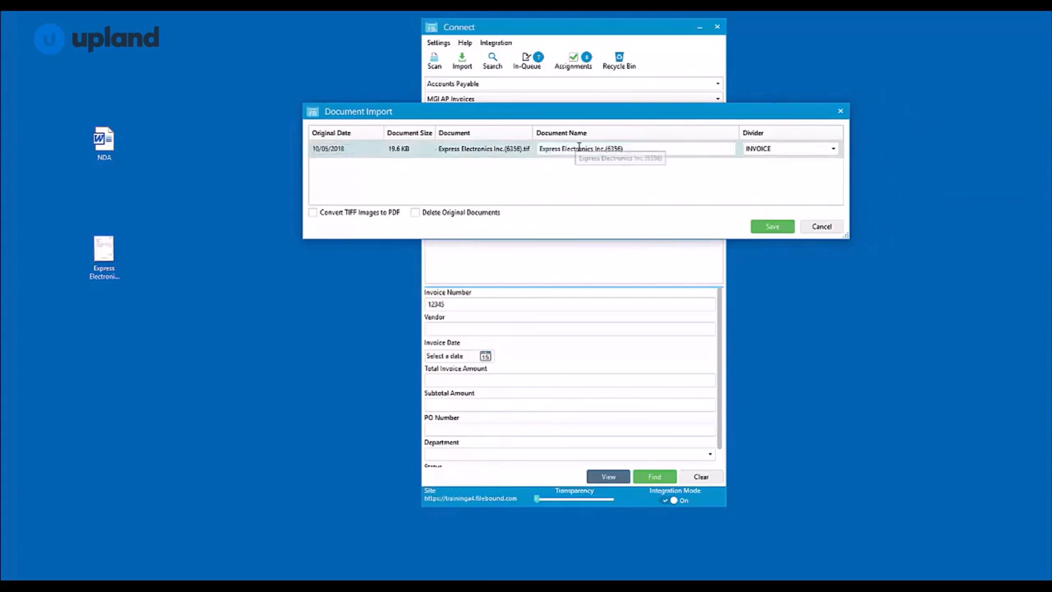
{"action": "left_click", "coordinate": [797, 154]}
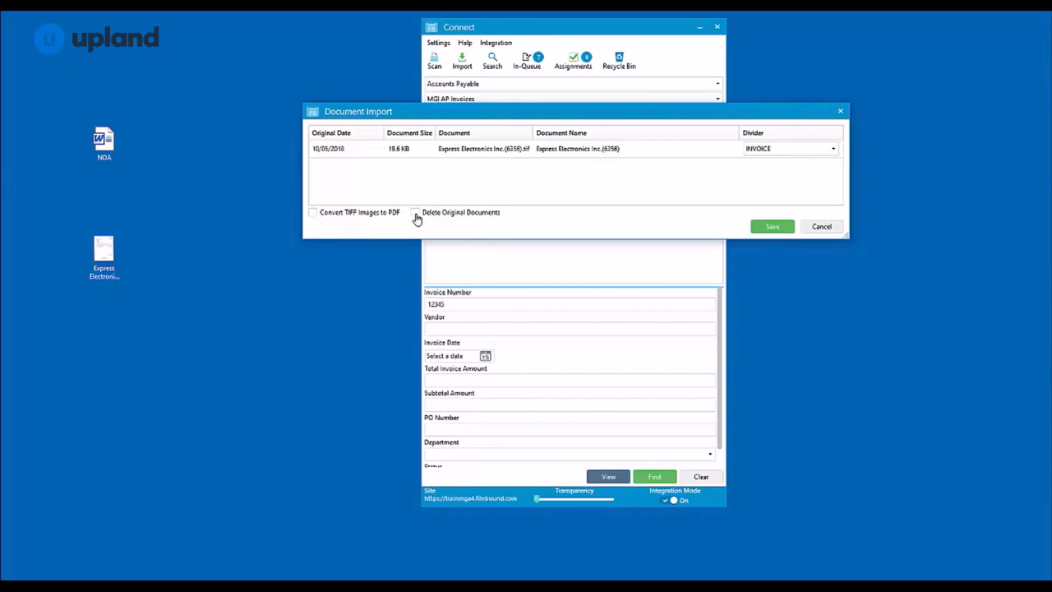
{"action": "left_click", "coordinate": [773, 229]}
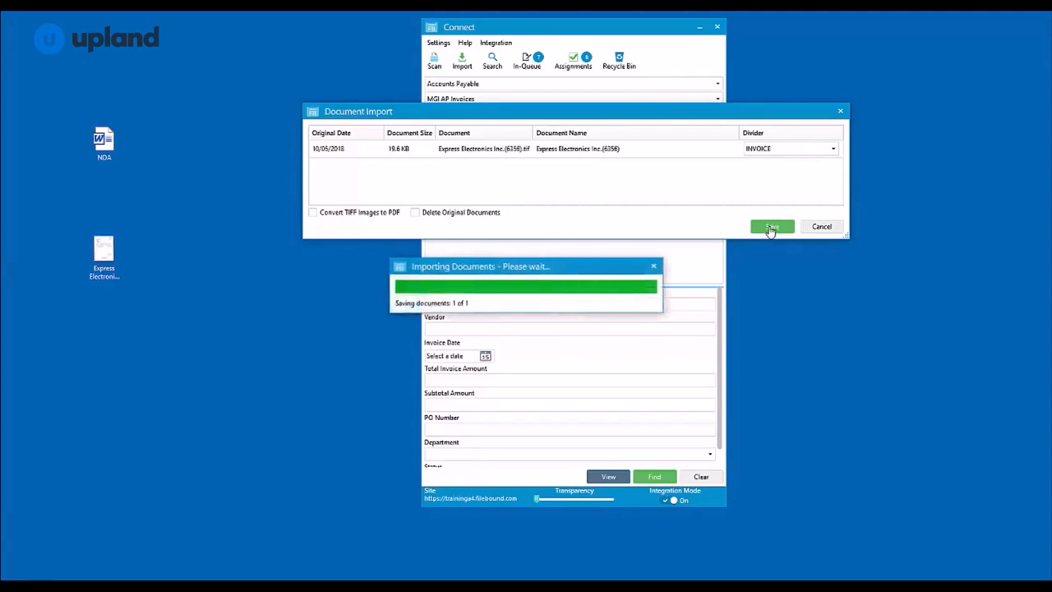